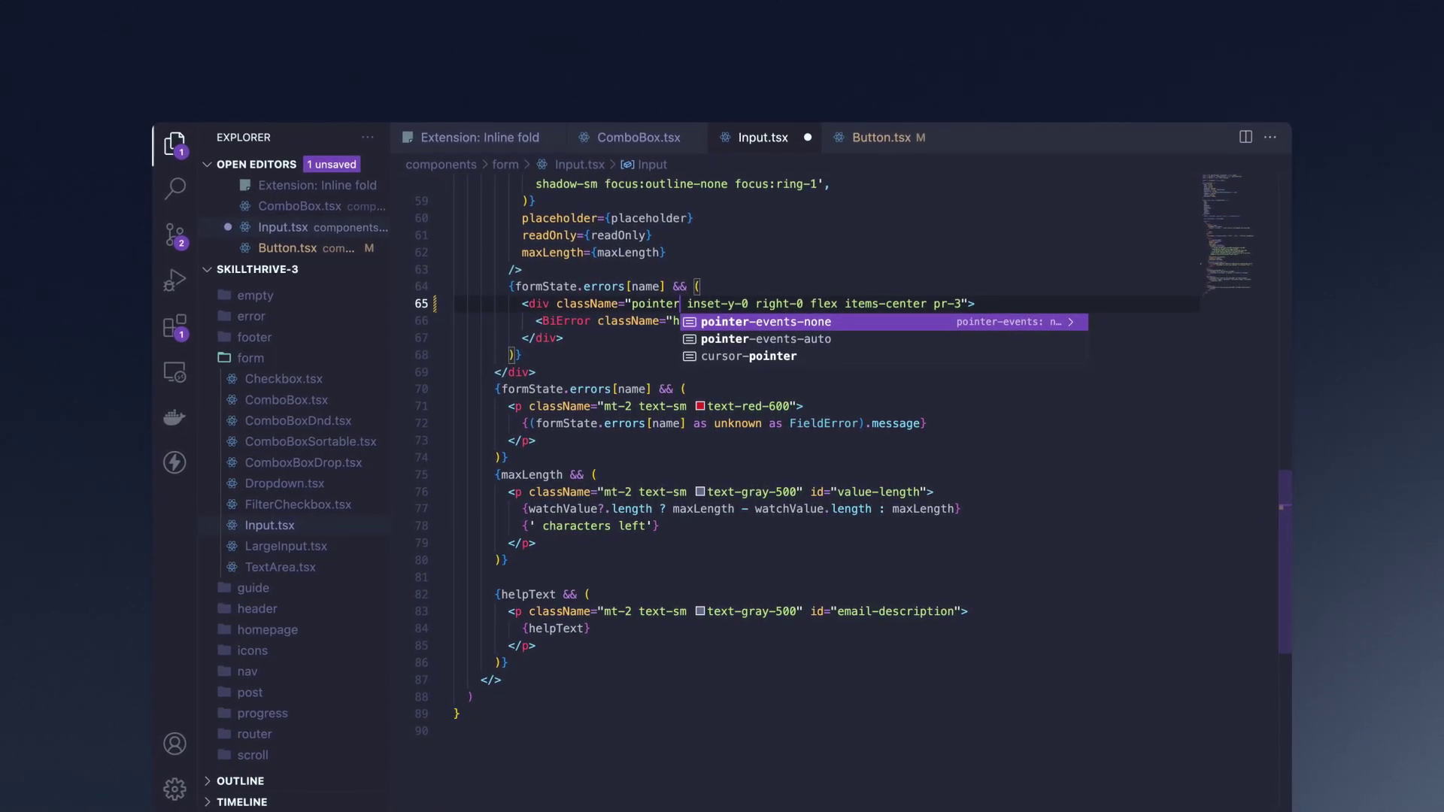
# Accept the Tailwind suggestion pointer-events-auto on the error icon's wrapper div
pyautogui.press('Tab')
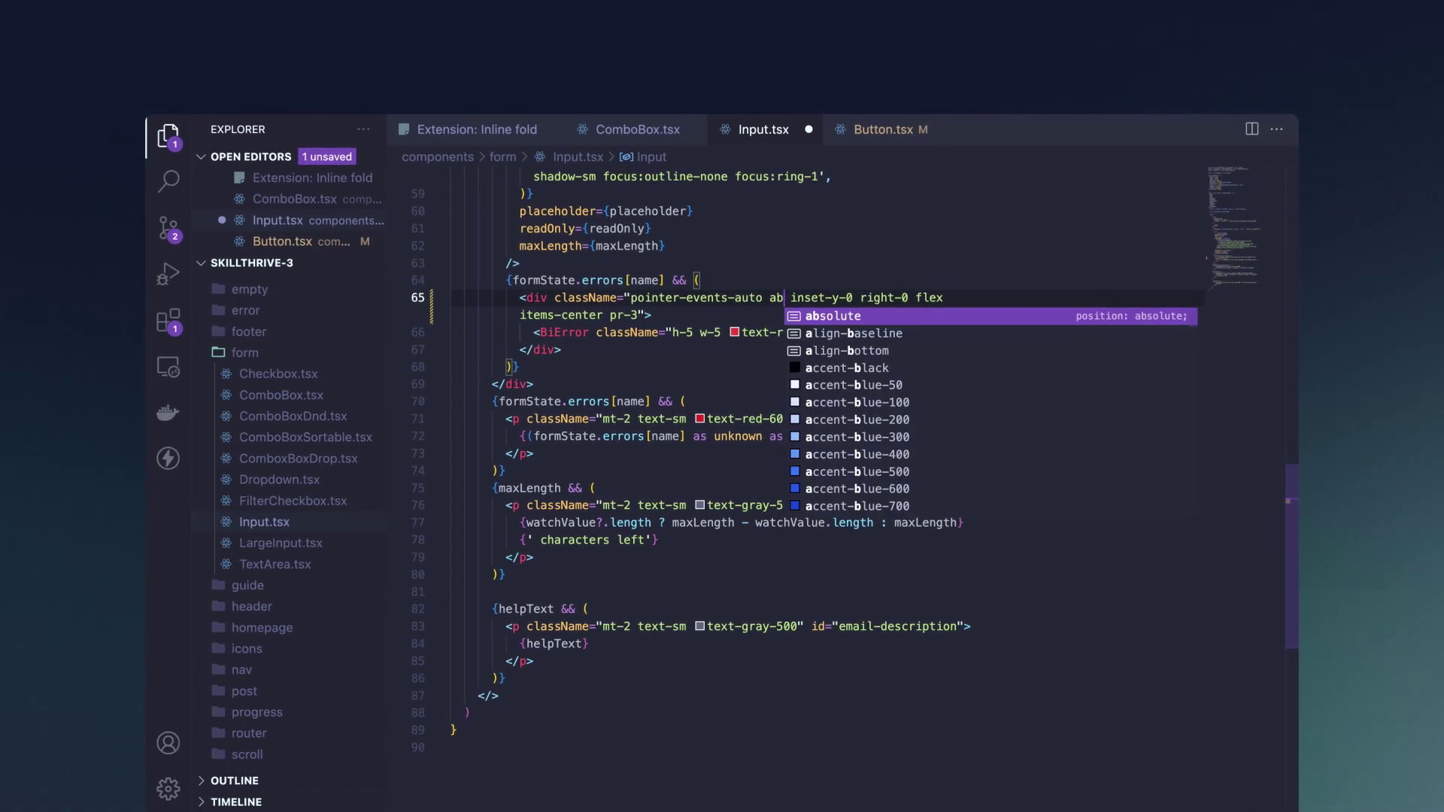